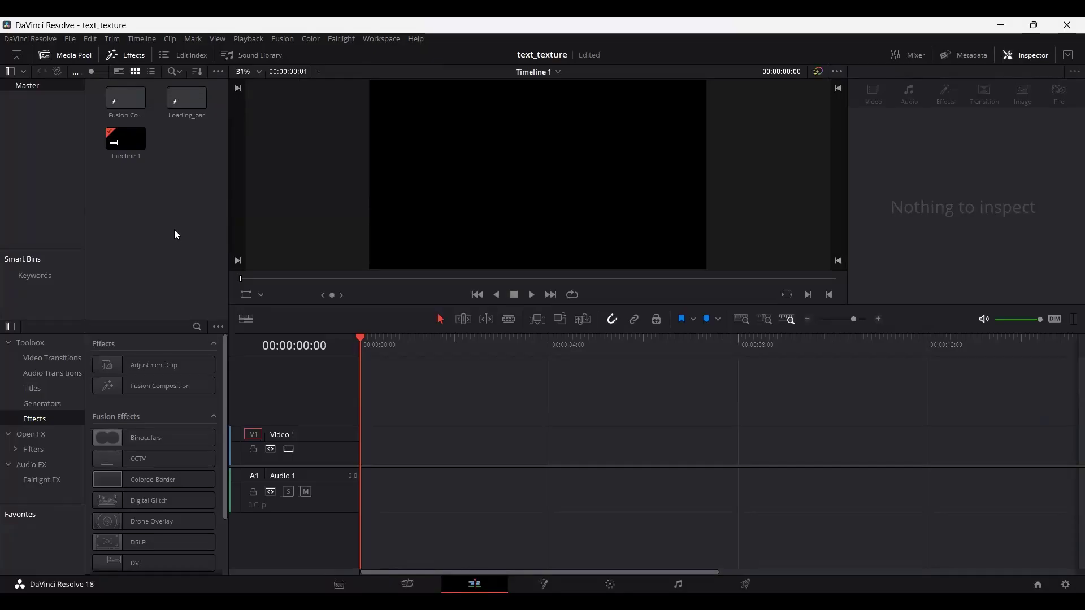
Remove the old clip and create a new 5-second Fusion Composition clip named 'Loading_bar'.
{"action": "key", "text": "ctrl+z"}
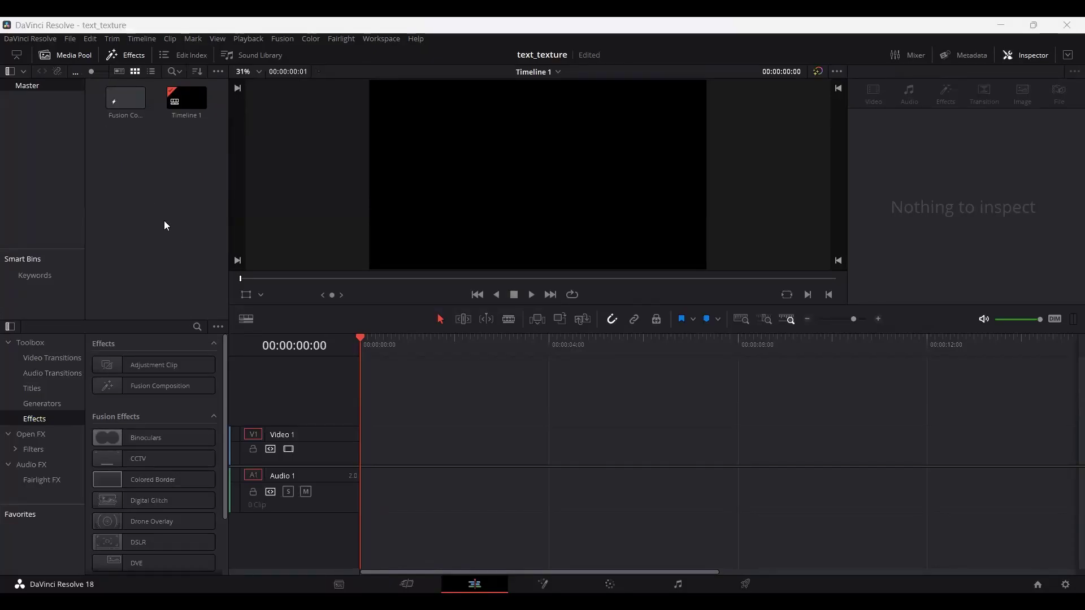
{"action": "type", "text": "Loading_bar"}
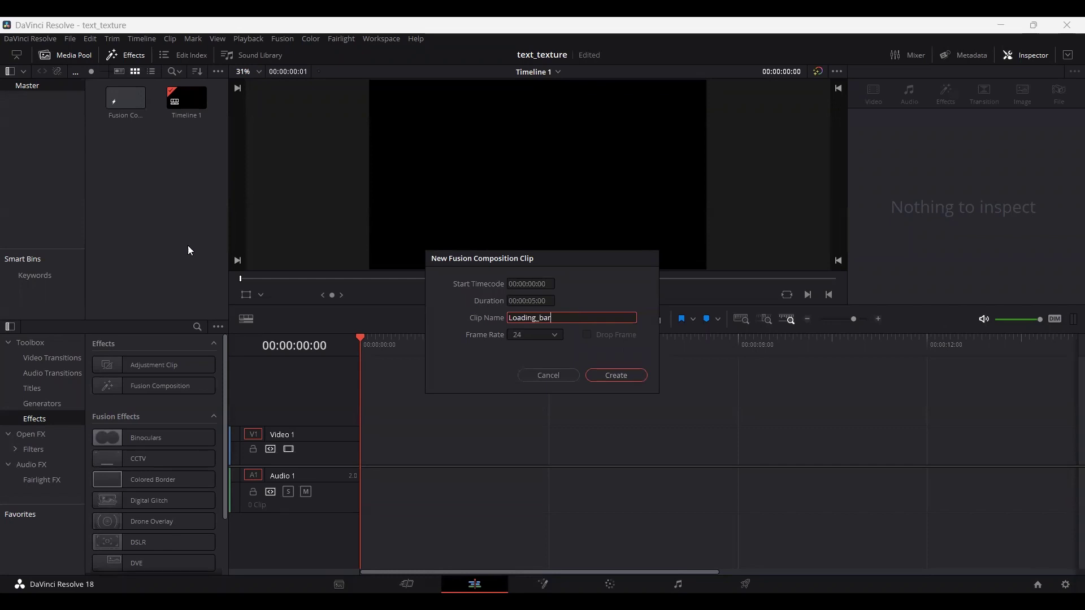
{"action": "key", "text": "Return"}
Open Loading_bar in Fusion and wire a Background1 node into Merge1, which outputs to MediaOut1.
{"action": "double_click", "coordinate": [182, 101]}
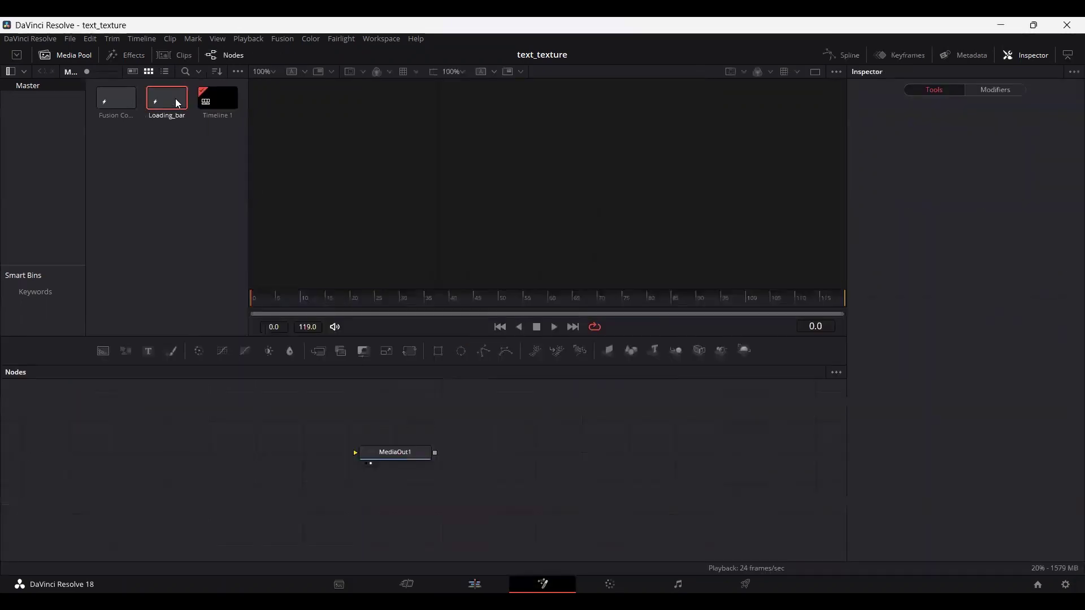
{"action": "left_click_drag", "start_coordinate": [378, 437], "coordinate": [782, 530]}
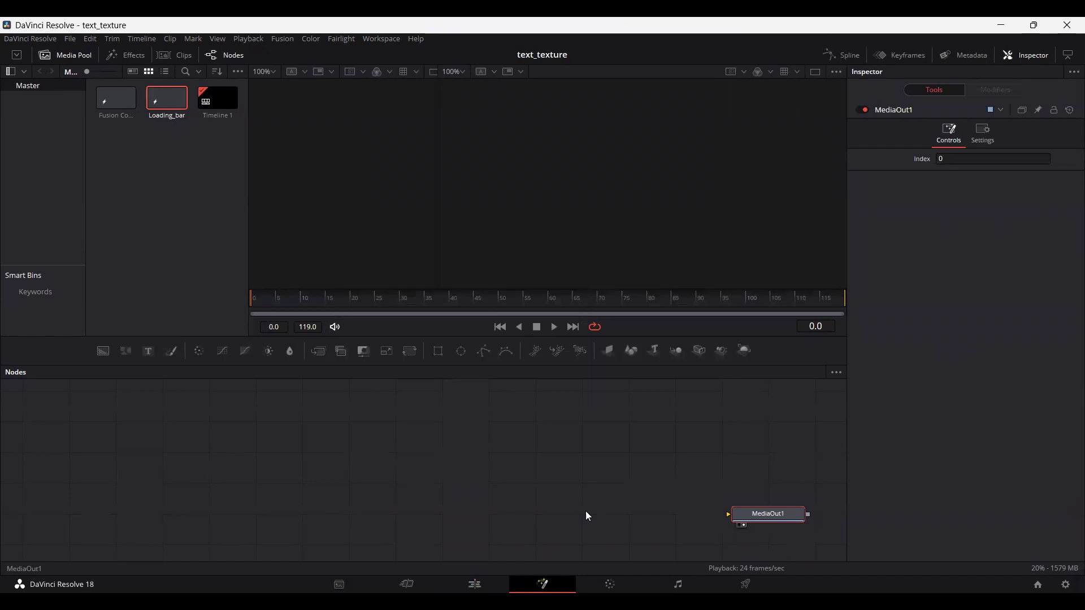
{"action": "left_click_drag", "start_coordinate": [102, 351], "coordinate": [107, 427]}
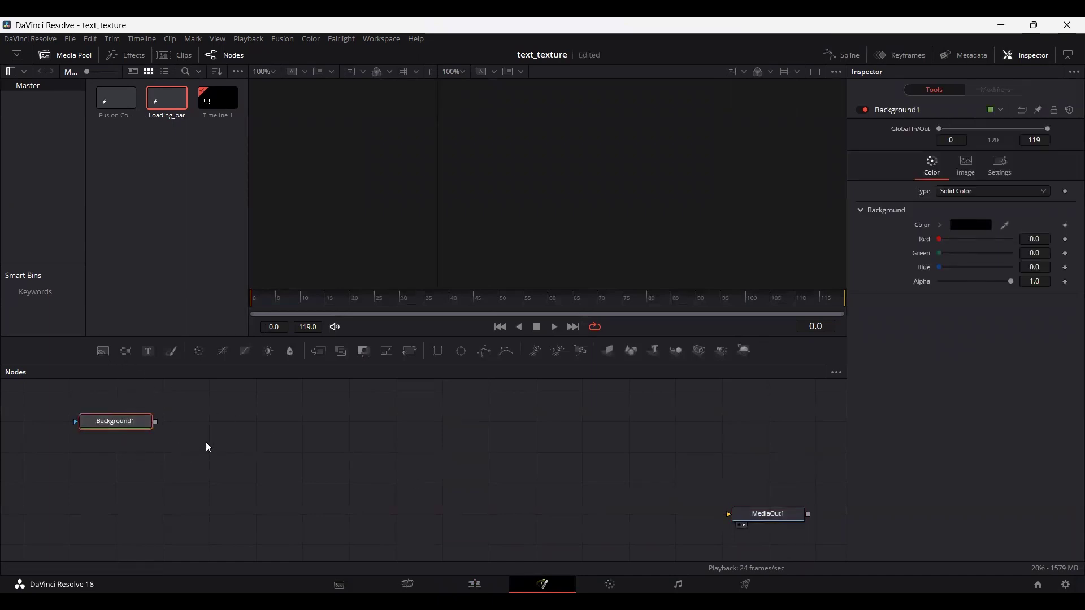
{"action": "left_click_drag", "start_coordinate": [318, 350], "coordinate": [128, 524]}
{"action": "left_click_drag", "start_coordinate": [157, 428], "coordinate": [727, 514]}
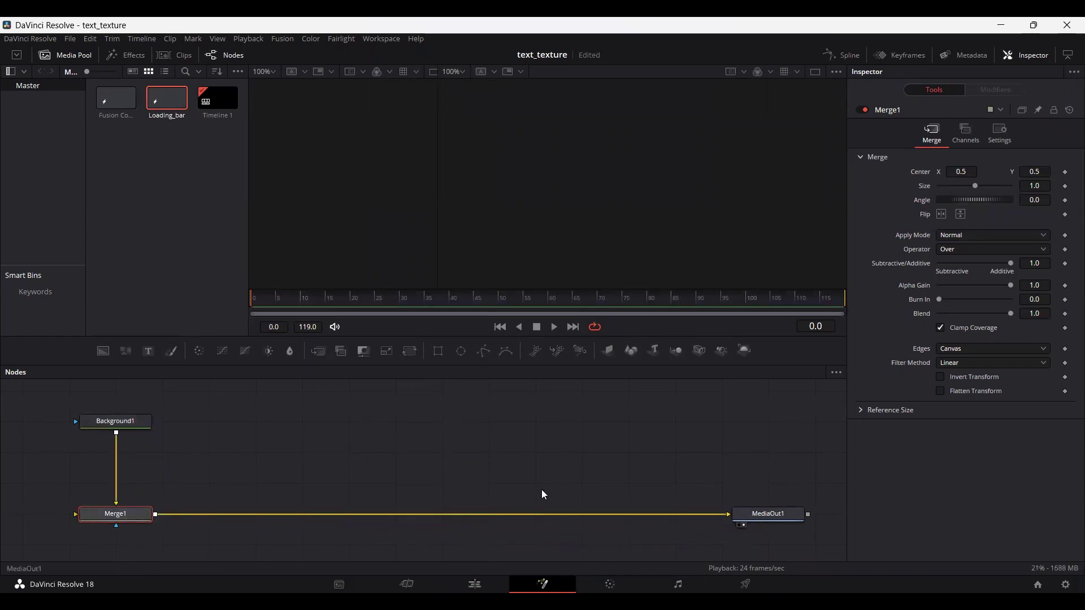
{"action": "left_click", "coordinate": [321, 446]}
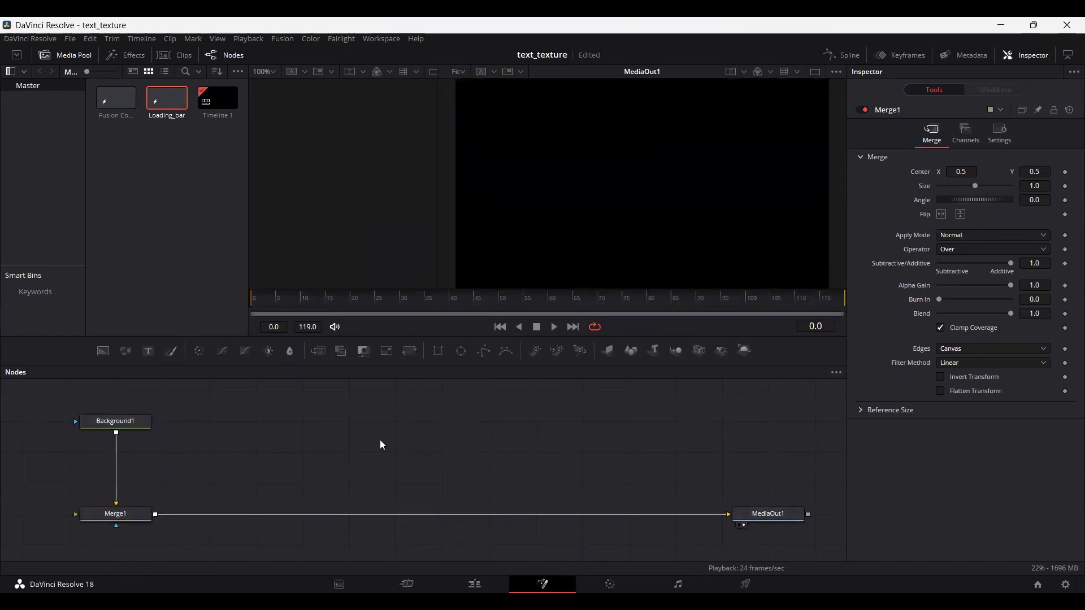
Add a Crop node between Background1 and Merge1.
{"action": "key", "text": "shift+space"}
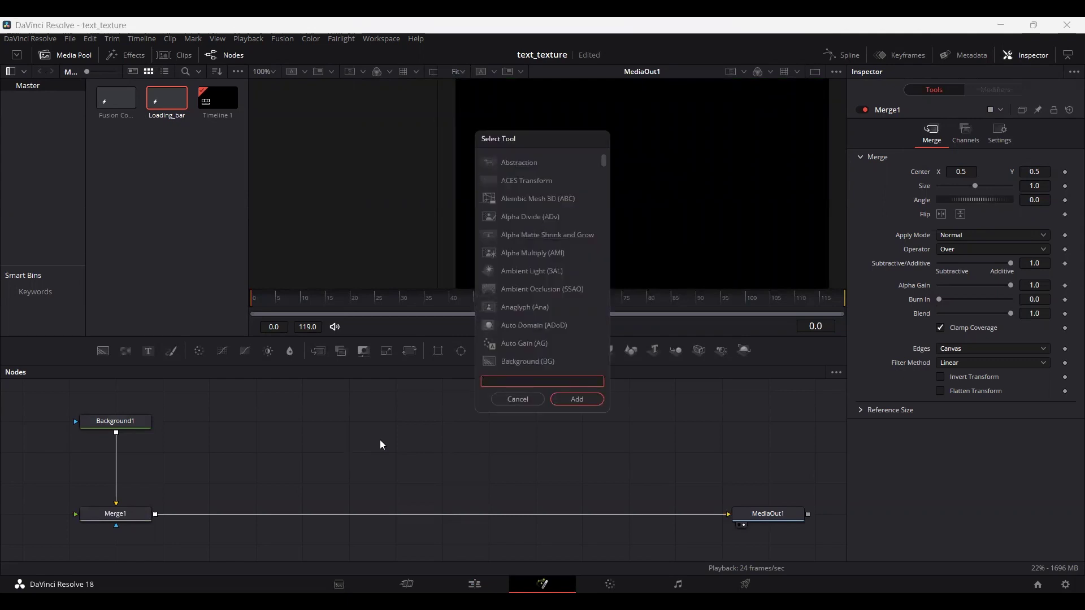
{"action": "type", "text": "crop"}
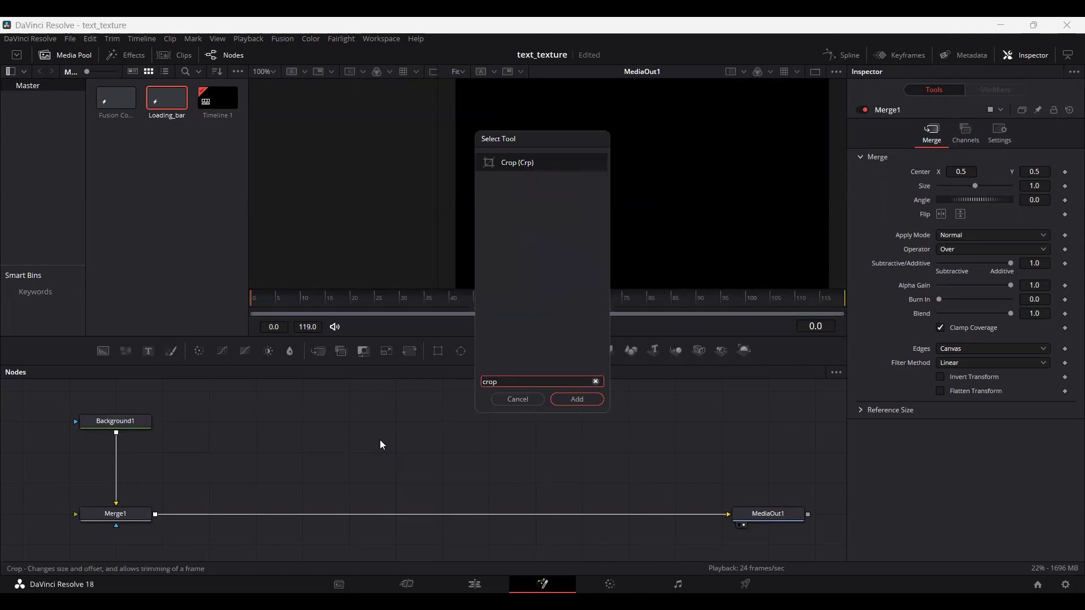
{"action": "key", "text": "Return"}
{"action": "left_click_drag", "start_coordinate": [318, 420], "coordinate": [123, 466]}
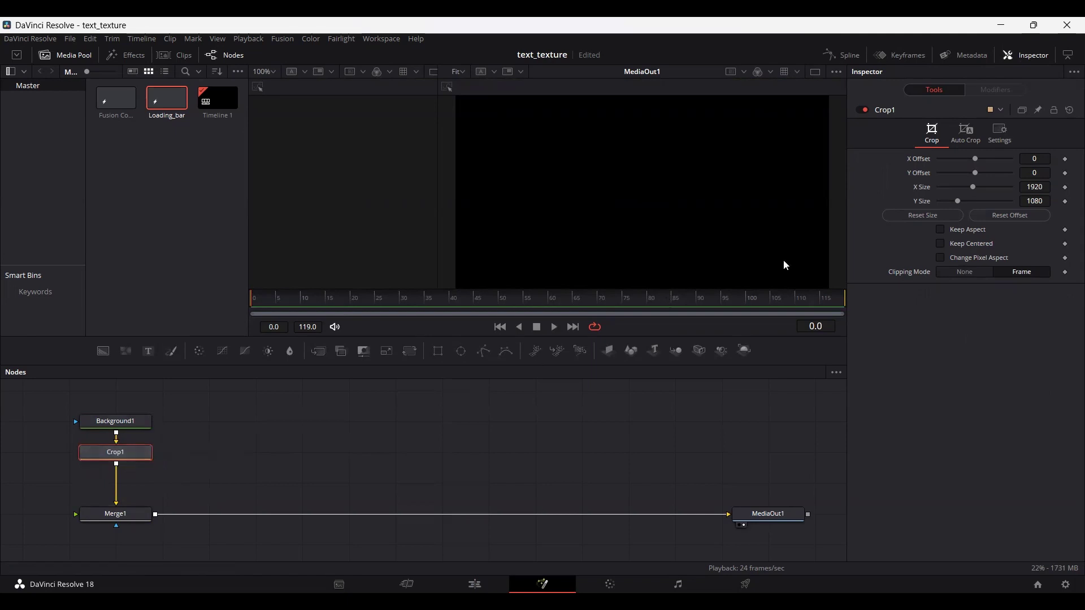
Set the crop's X Offset to 830 and Y Offset to 1000, leaving a thin black bar.
{"action": "left_click", "coordinate": [1040, 159]}
{"action": "type", "text": "830"}
{"action": "key", "text": "Tab"}
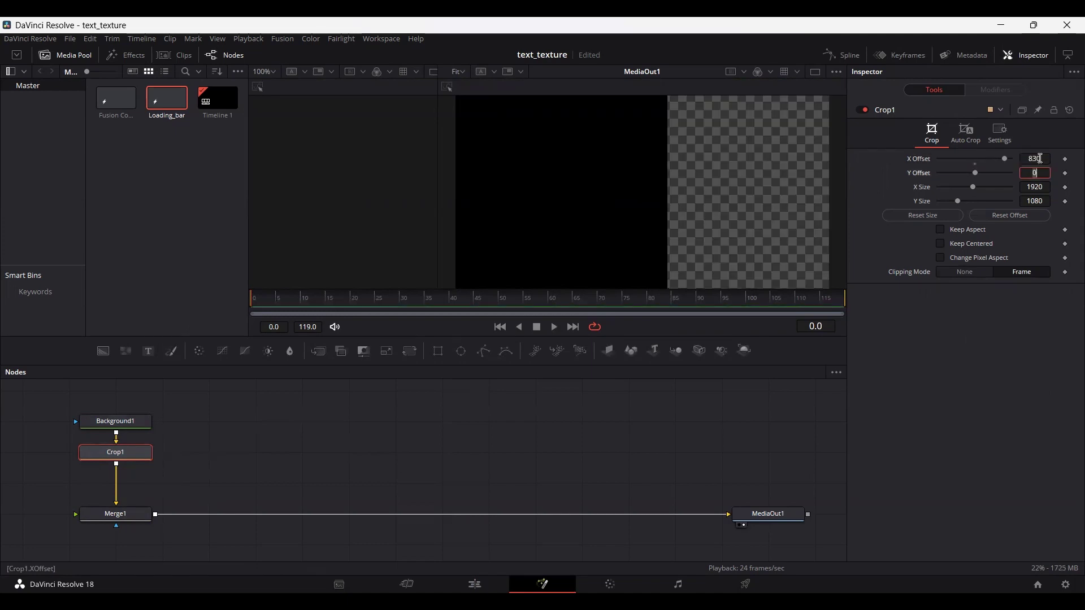
{"action": "left_click", "coordinate": [1046, 173]}
{"action": "type", "text": "1000"}
{"action": "key", "text": "Tab"}
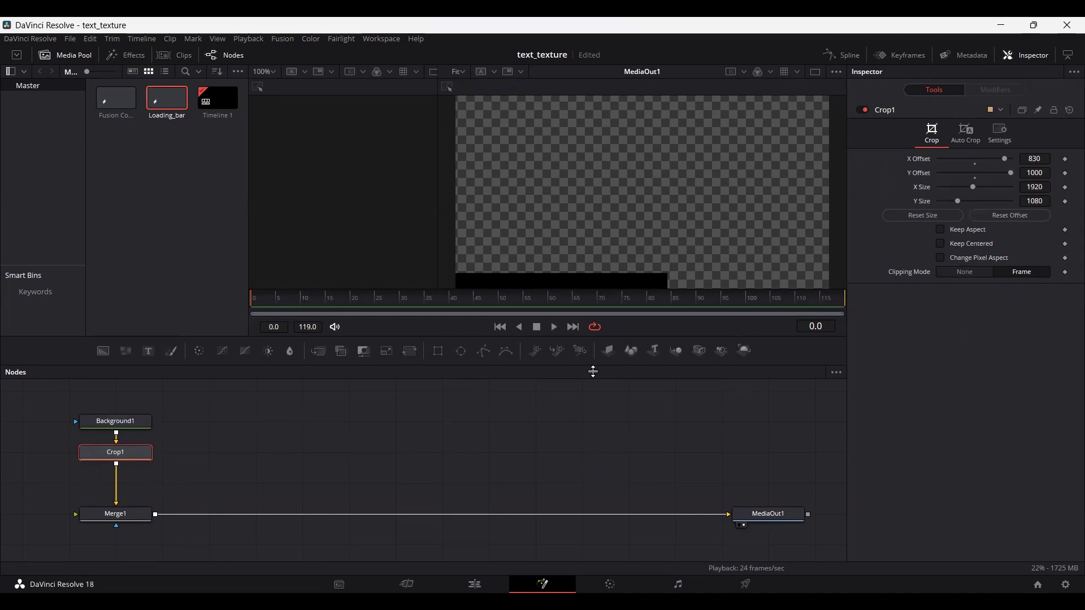
Insert Transform1 between Crop1 and Merge1 and set its pivot to about 0.262/0.026.
{"action": "left_click", "coordinate": [136, 197]}
{"action": "left_click_drag", "start_coordinate": [412, 357], "coordinate": [117, 491]}
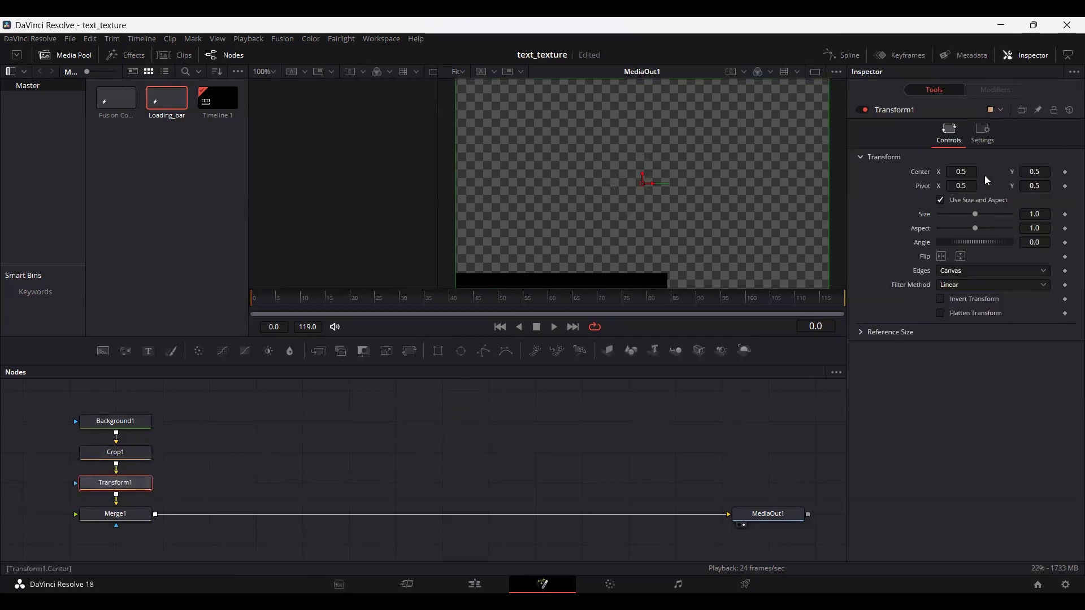
{"action": "left_click_drag", "start_coordinate": [960, 186], "coordinate": [949, 186]}
{"action": "left_click_drag", "start_coordinate": [1034, 186], "coordinate": [981, 186]}
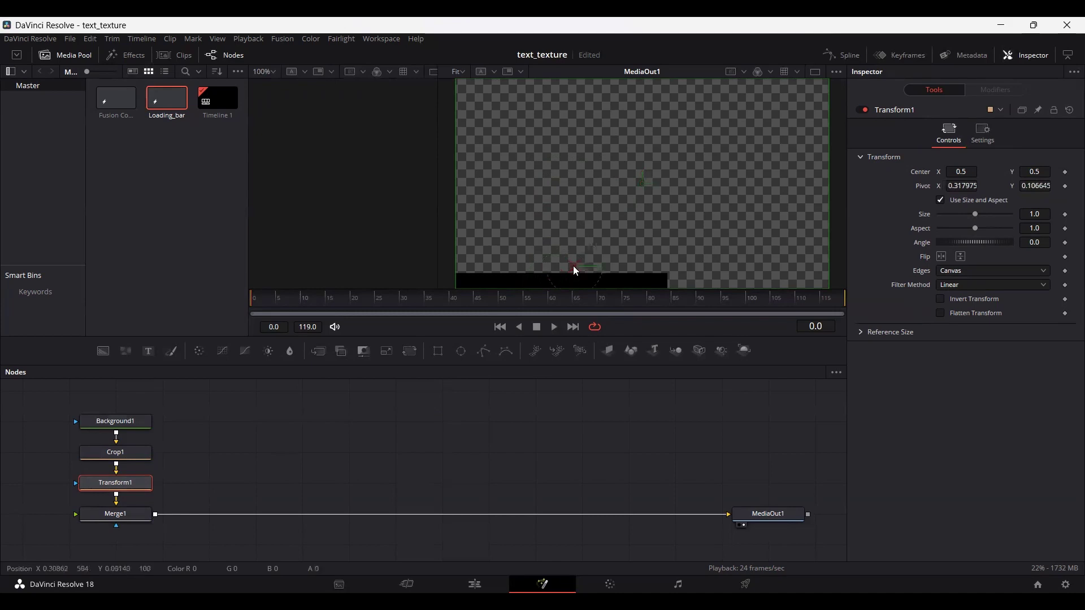
Move the bar up to centre about 0.697/0.761, then select Background1, Crop1 and Transform1.
{"action": "left_click_drag", "start_coordinate": [641, 190], "coordinate": [713, 129]}
{"action": "left_click", "coordinate": [578, 451]}
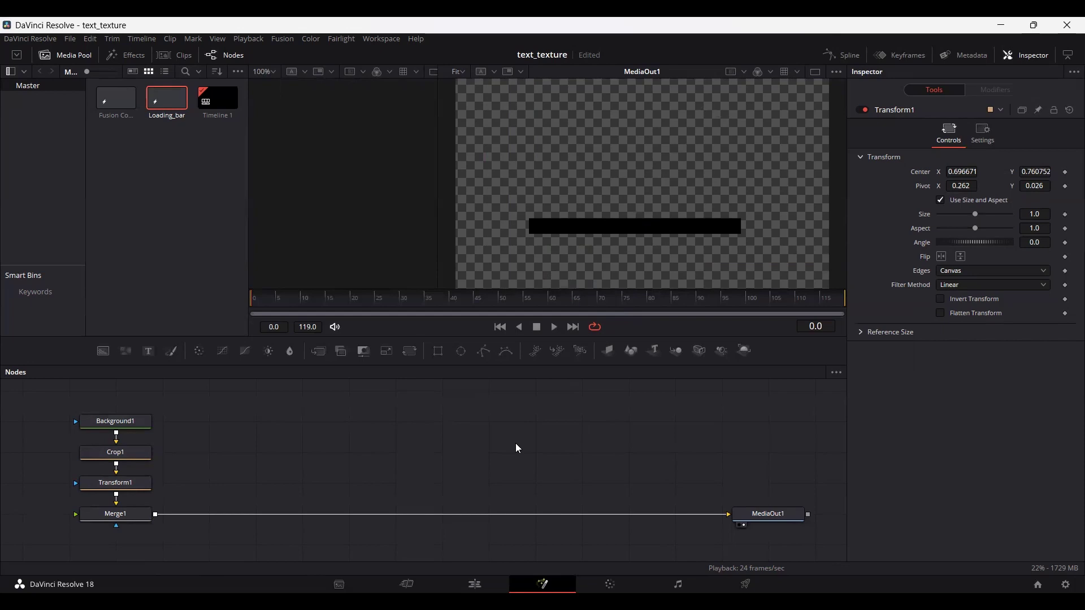
{"action": "left_click_drag", "start_coordinate": [200, 491], "coordinate": [81, 403]}
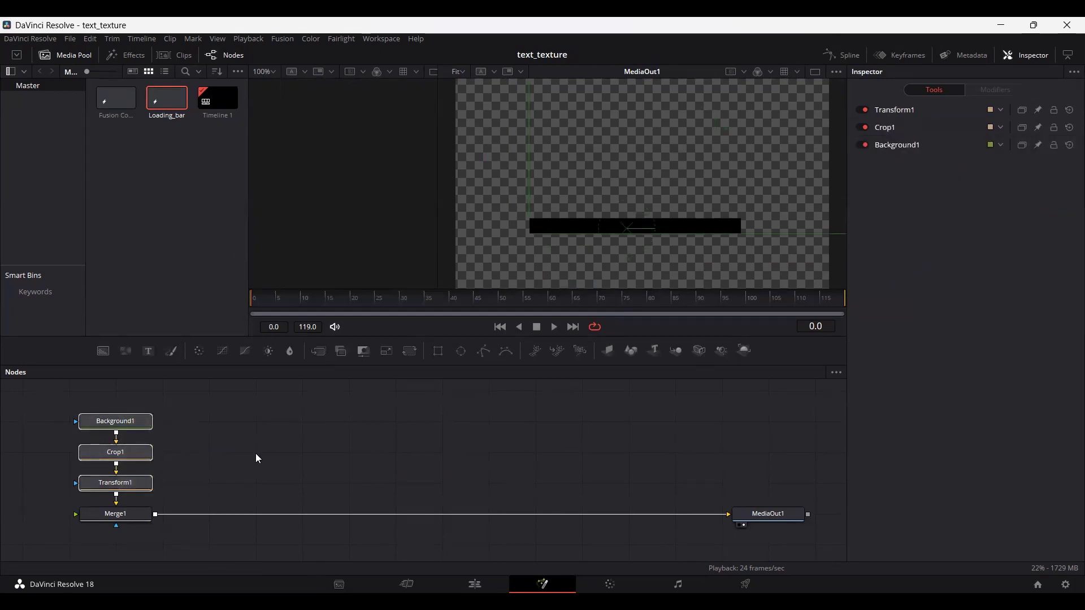
Duplicate the Background, Crop and Transform chain and place the copies beside the originals.
{"action": "key", "text": "ctrl+c"}
{"action": "key", "text": "ctrl+v"}
{"action": "left_click_drag", "start_coordinate": [263, 469], "coordinate": [156, 514]}
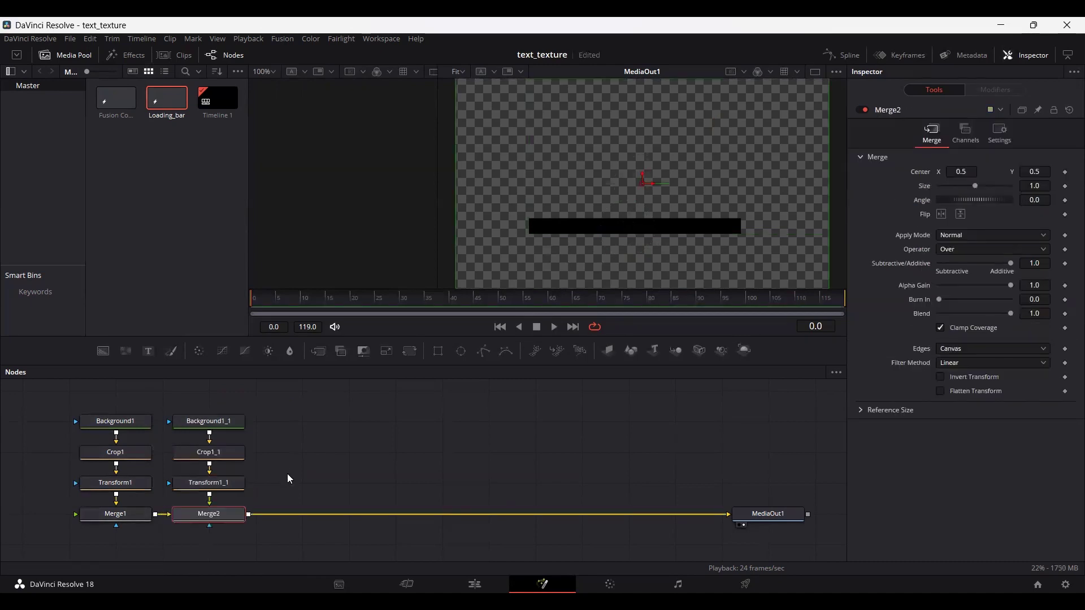
Make Background1_1 pure white and add an unconnected Rectangle1 mask node.
{"action": "left_click", "coordinate": [205, 425]}
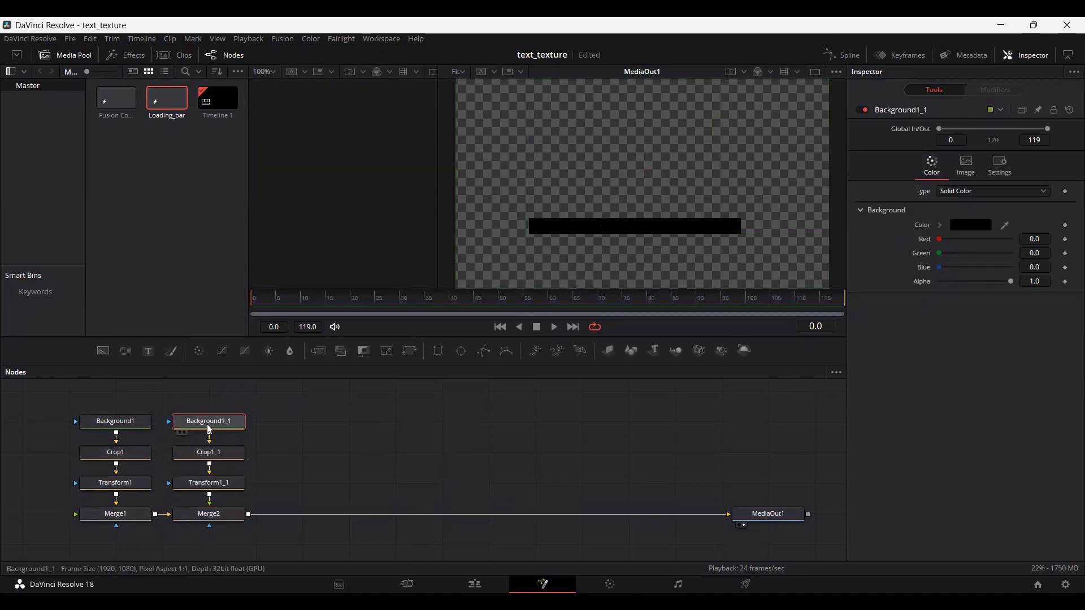
{"action": "left_click", "coordinate": [980, 231]}
{"action": "left_click_drag", "start_coordinate": [667, 261], "coordinate": [667, 210]}
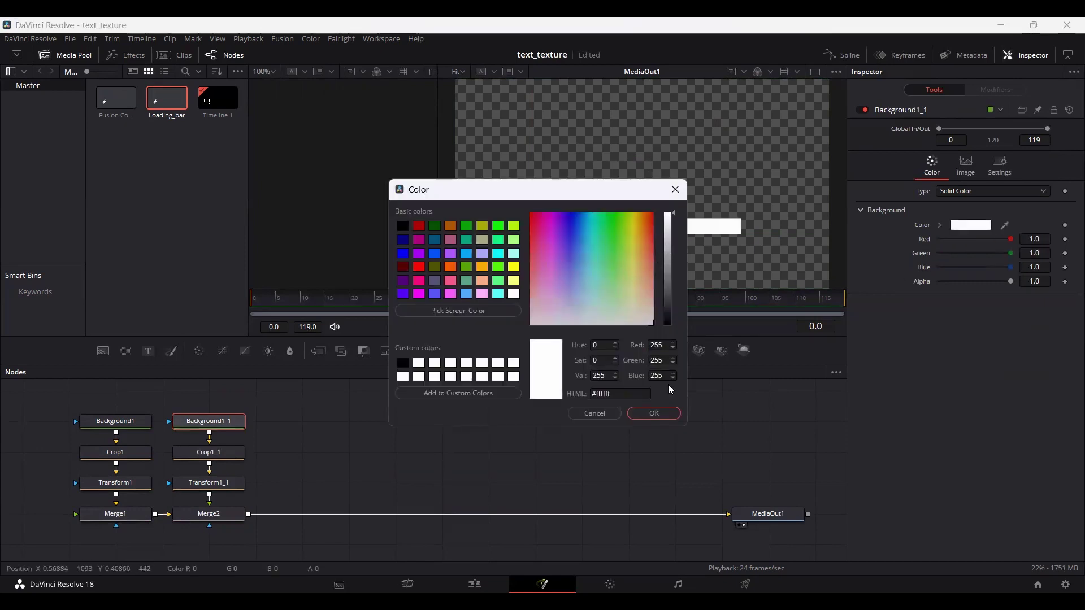
{"action": "left_click", "coordinate": [654, 413]}
{"action": "left_click", "coordinate": [351, 435]}
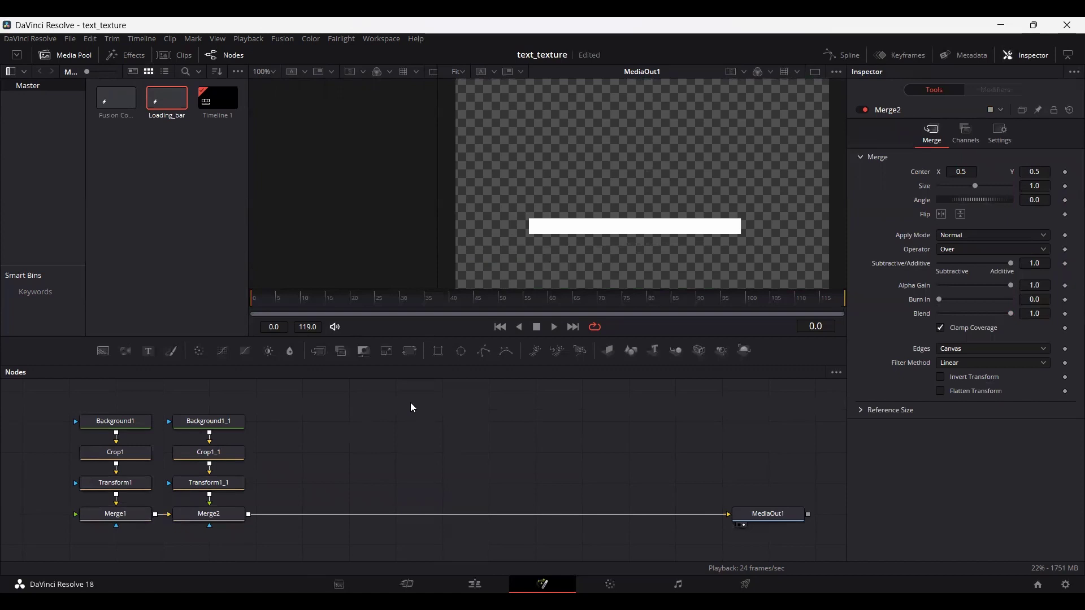
{"action": "left_click_drag", "start_coordinate": [438, 351], "coordinate": [332, 416]}
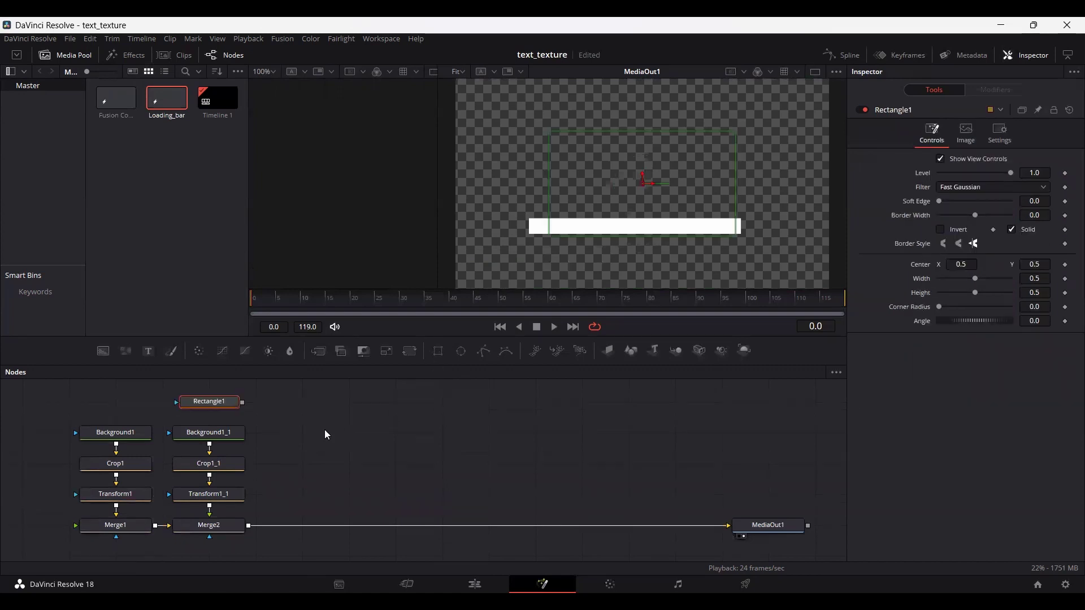
Connect Rectangle1 as Background1_1's mask and centre it at X 0.752, Y 0.93.
{"action": "left_click_drag", "start_coordinate": [242, 402], "coordinate": [229, 432]}
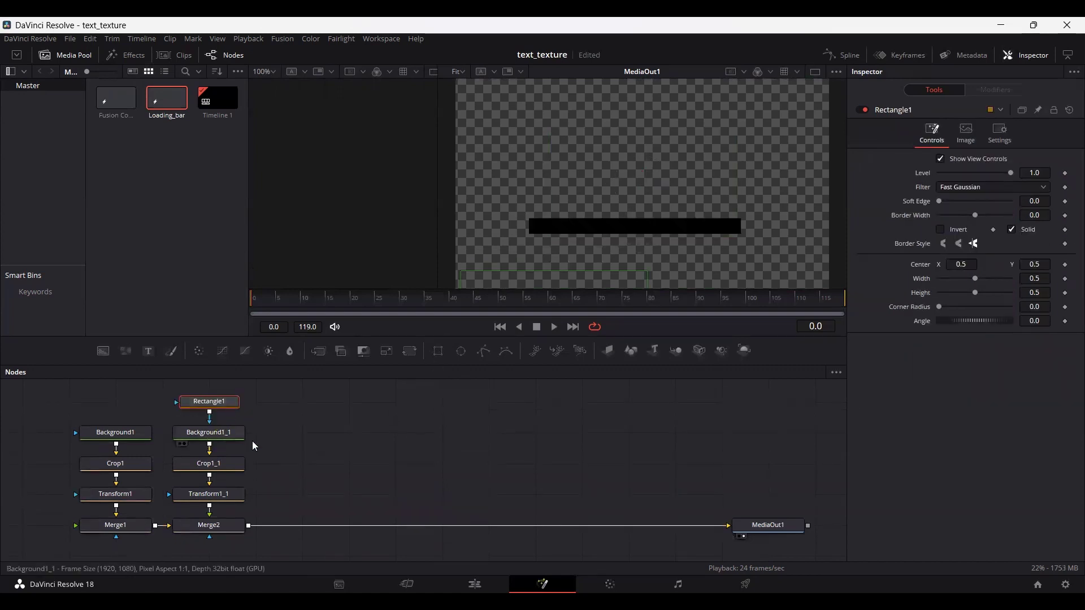
{"action": "double_click", "coordinate": [961, 264]}
{"action": "type", "text": "0.752"}
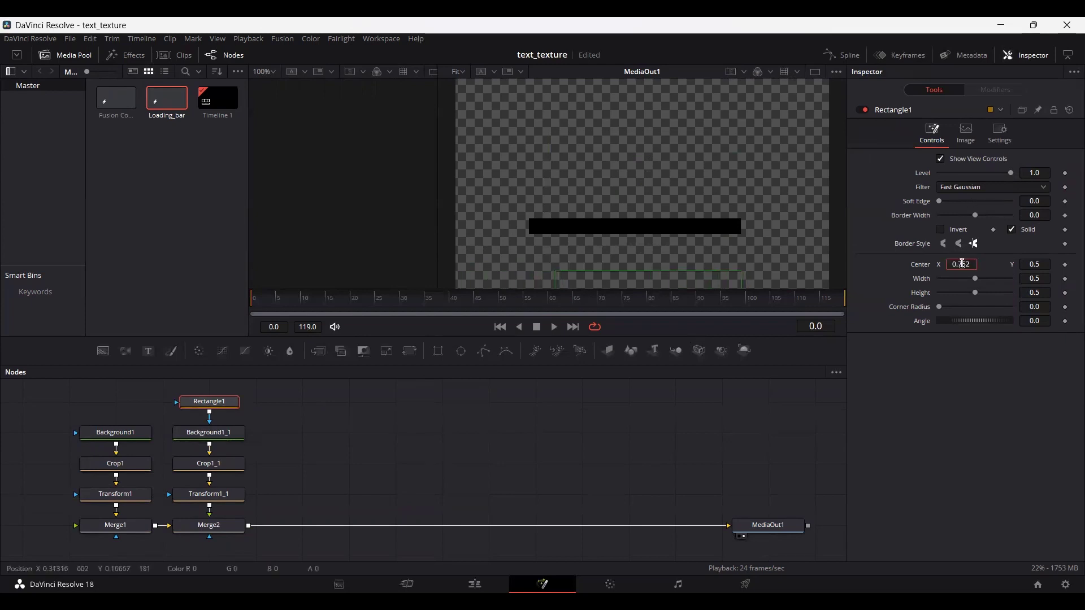
{"action": "key", "text": "Return"}
{"action": "double_click", "coordinate": [1040, 264]}
{"action": "type", "text": "0.93"}
{"action": "key", "text": "Return"}
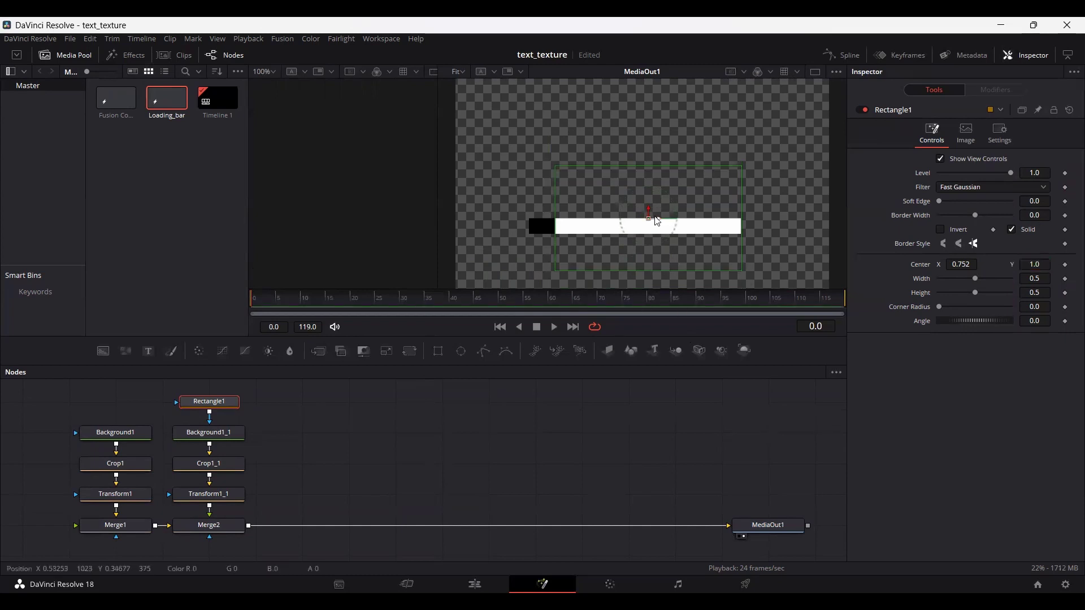
Shift the mask left to X 0.717, widen it to 0.598, and go to the last frame.
{"action": "left_click_drag", "start_coordinate": [653, 222], "coordinate": [642, 221]}
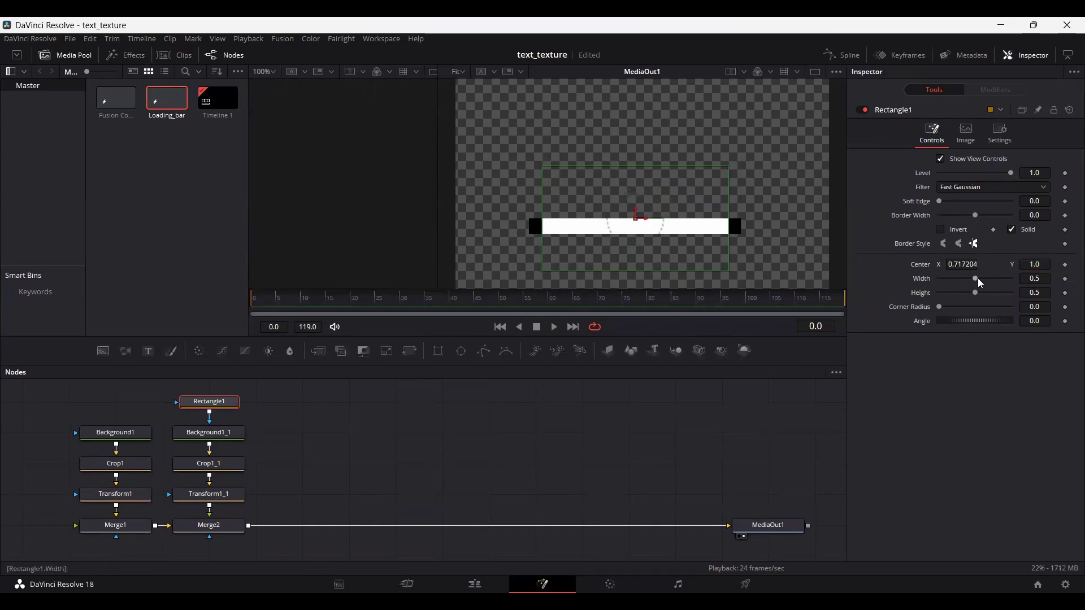
{"action": "left_click_drag", "start_coordinate": [977, 280], "coordinate": [985, 280]}
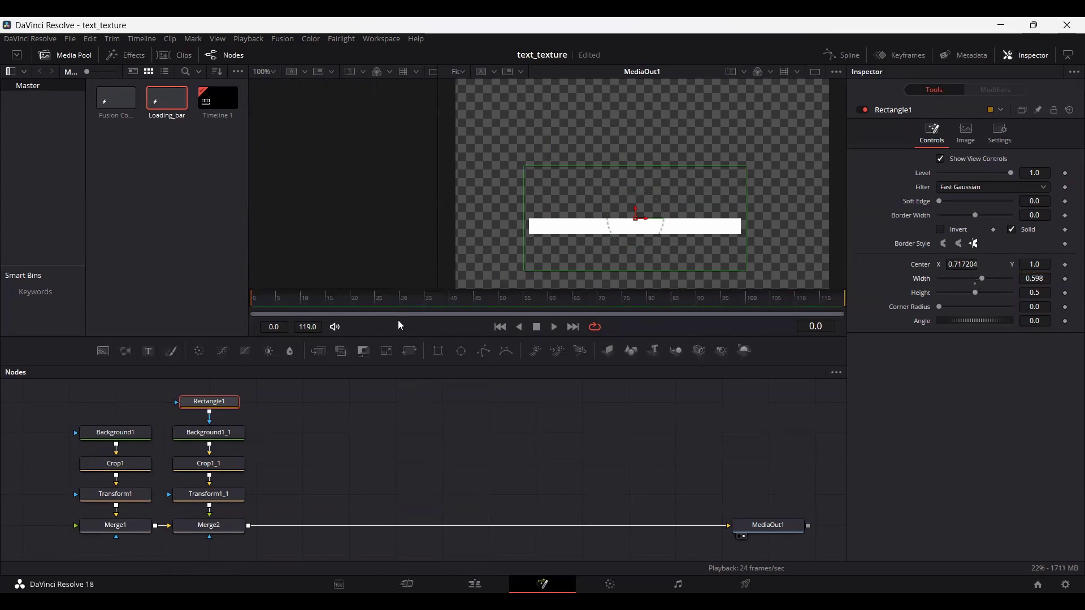
{"action": "left_click_drag", "start_coordinate": [403, 300], "coordinate": [578, 300]}
Keyframe the mask Center at frame 119, then at frame 0 slide it to X 0.1166.
{"action": "left_click", "coordinate": [1064, 264]}
{"action": "left_click_drag", "start_coordinate": [647, 305], "coordinate": [256, 298]}
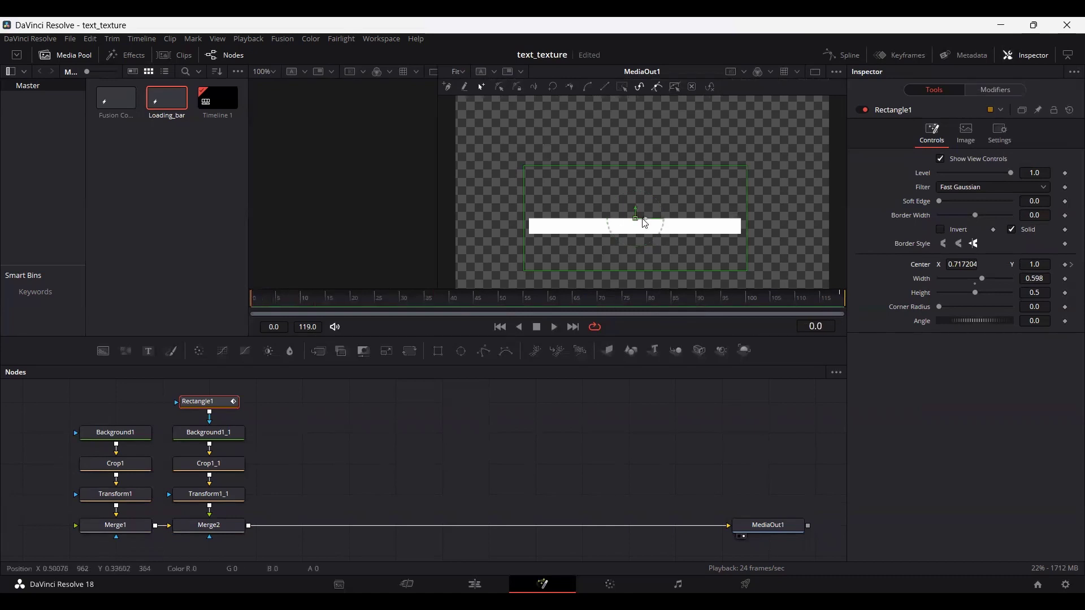
{"action": "left_click_drag", "start_coordinate": [642, 220], "coordinate": [419, 230]}
{"action": "left_click", "coordinate": [456, 470]}
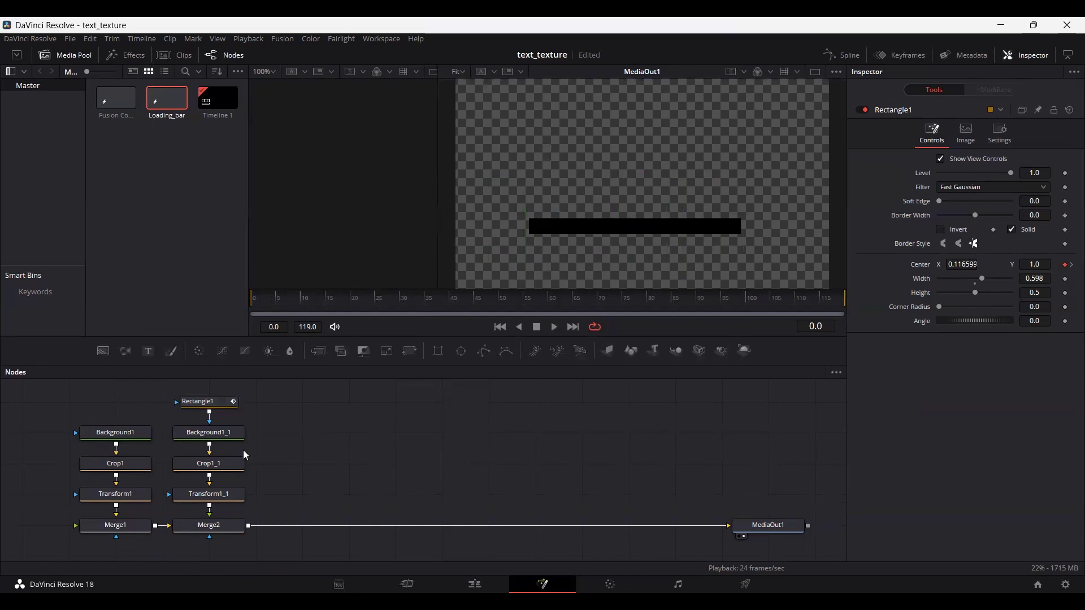
{"action": "left_click", "coordinate": [201, 403]}
Show the mask Center's Displacement curve in Spline, fitted to view, and select its ramp keyframes.
{"action": "left_click", "coordinate": [835, 55]}
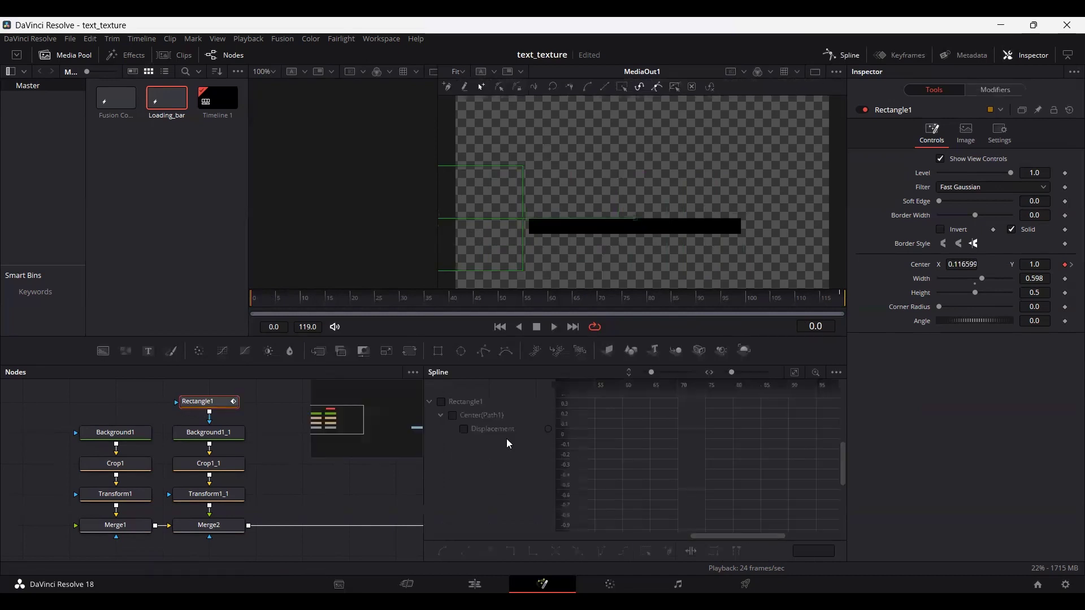
{"action": "left_click", "coordinate": [442, 402]}
{"action": "left_click", "coordinate": [794, 371]}
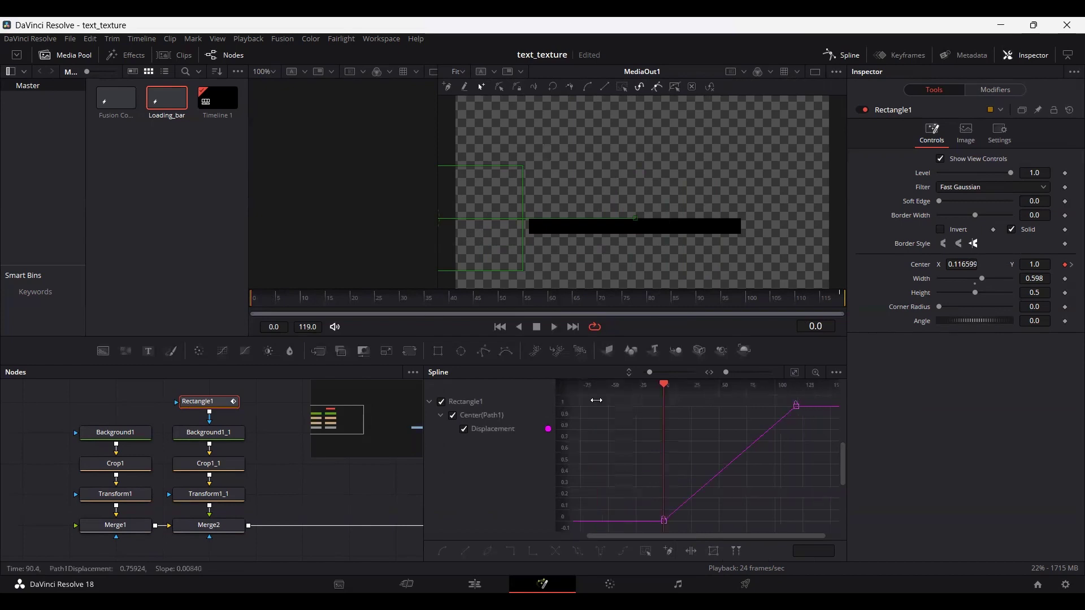
{"action": "left_click_drag", "start_coordinate": [557, 421], "coordinate": [558, 446]}
{"action": "left_click_drag", "start_coordinate": [638, 497], "coordinate": [837, 396]}
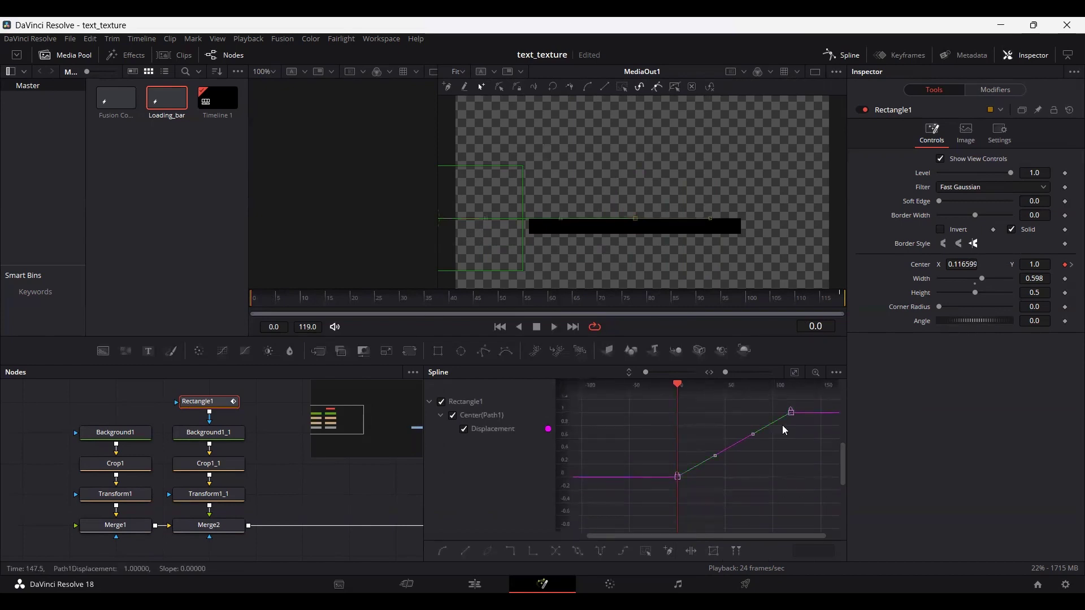
Smooth the ramp into an S-curve, lengthen the ease into the final keyframe, and close Spline.
{"action": "key", "text": "s"}
{"action": "key", "text": "t"}
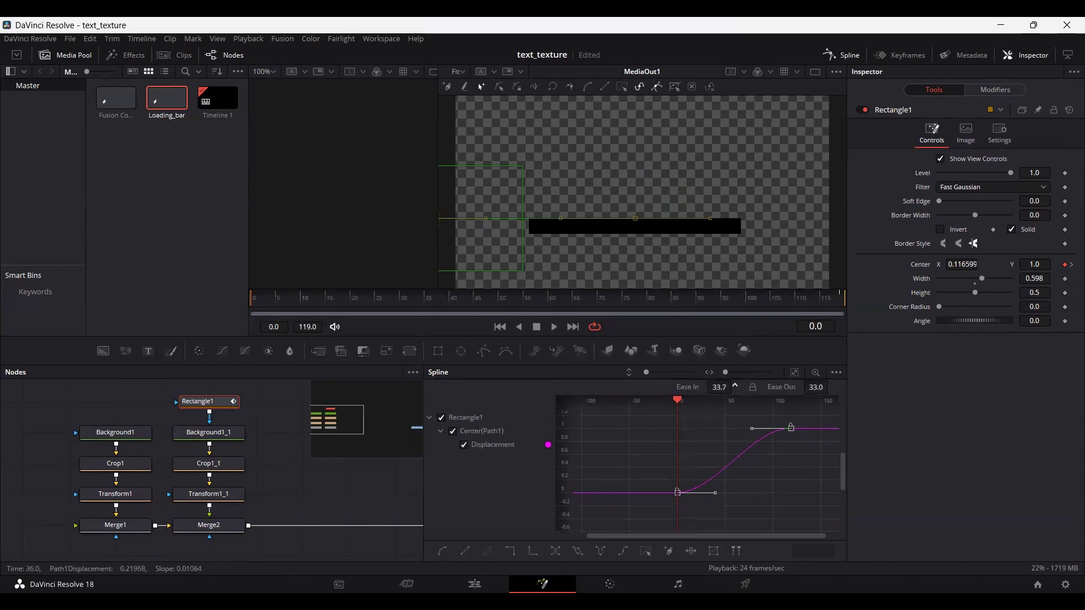
{"action": "left_click_drag", "start_coordinate": [719, 387], "coordinate": [740, 387]}
{"action": "left_click", "coordinate": [833, 57]}
{"action": "left_click", "coordinate": [440, 489]}
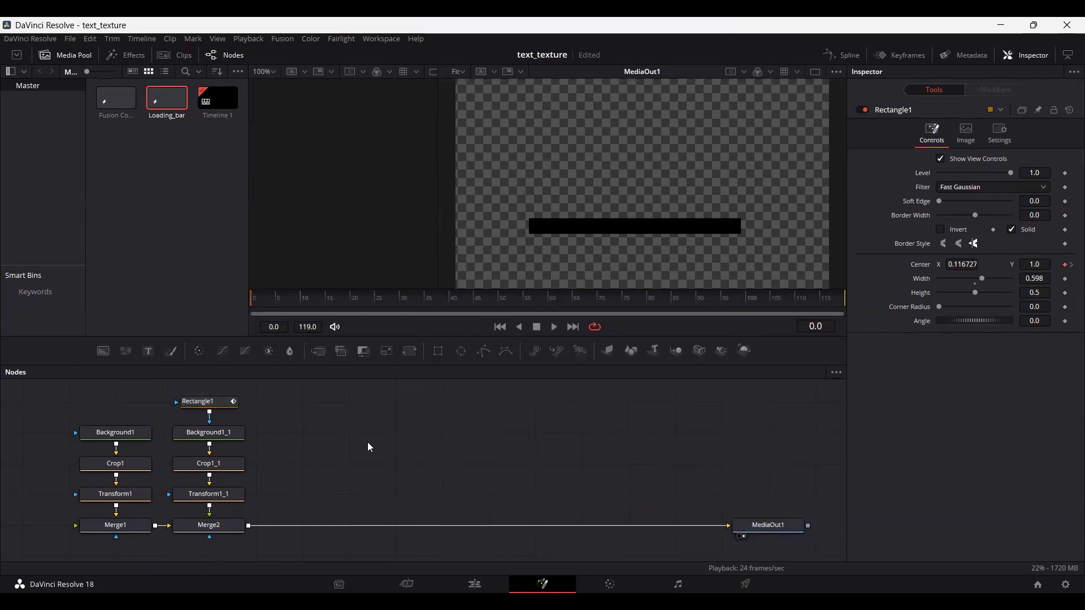
Move the fill's end keyframe from frame 119 to about frame 50, preview it, and save.
{"action": "key", "text": "space"}
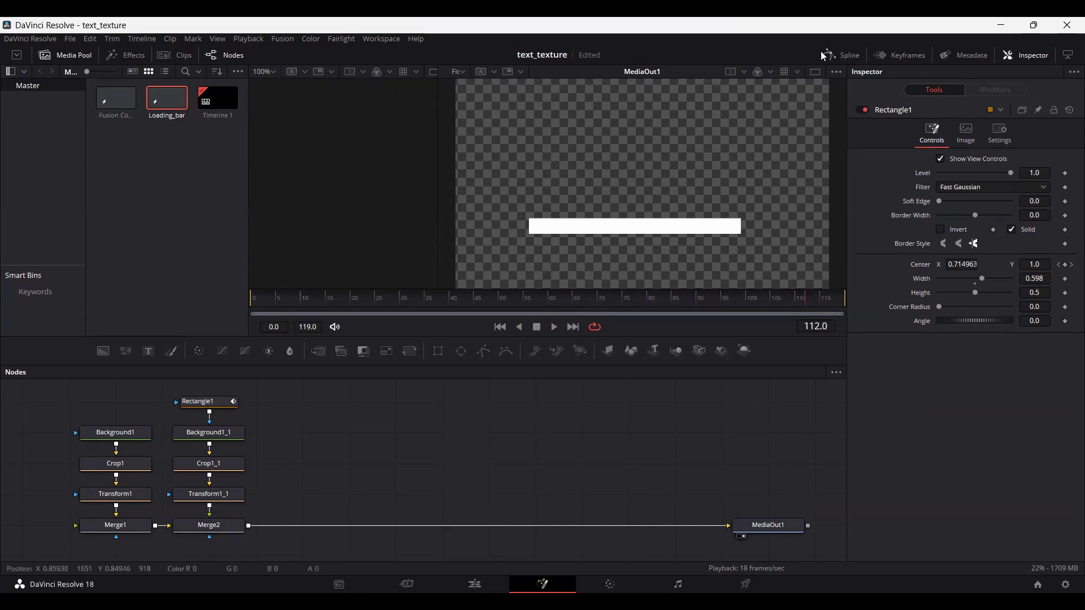
{"action": "left_click", "coordinate": [842, 55]}
{"action": "left_click_drag", "start_coordinate": [791, 427], "coordinate": [725, 428]}
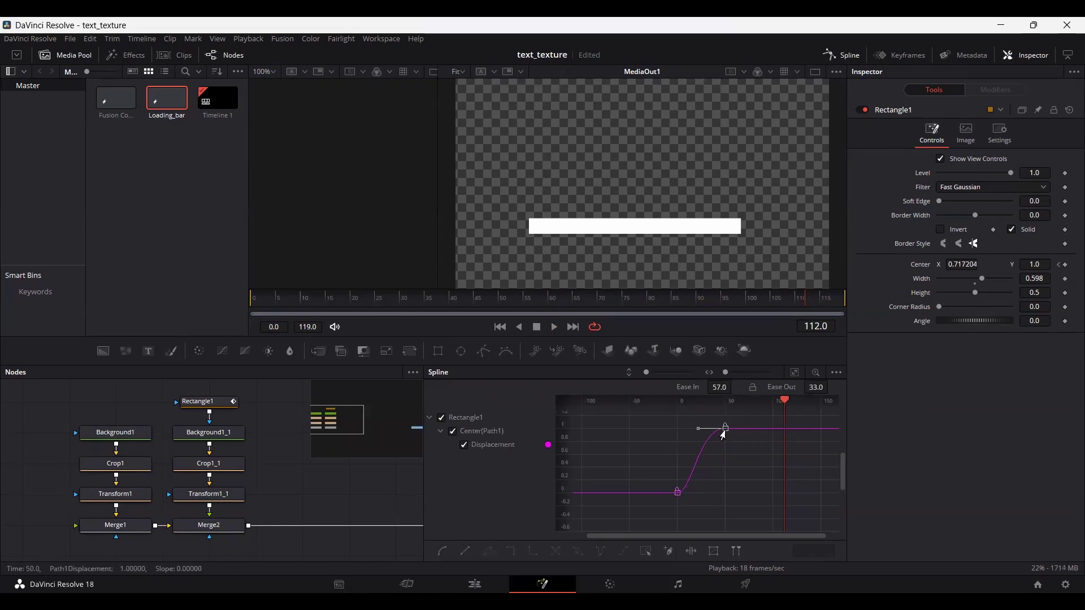
{"action": "key", "text": "space"}
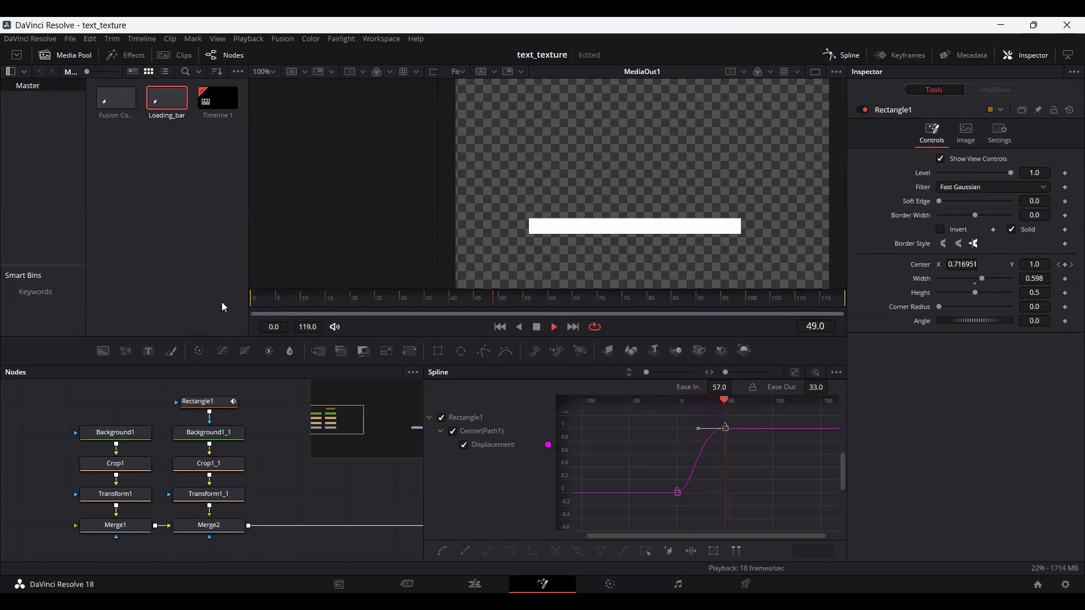
{"action": "key", "text": "space"}
{"action": "key", "text": "ctrl+s"}
Add a Text+ node reading 'Loading', merged via Merge3 beneath the white bar.
{"action": "left_click", "coordinate": [834, 56]}
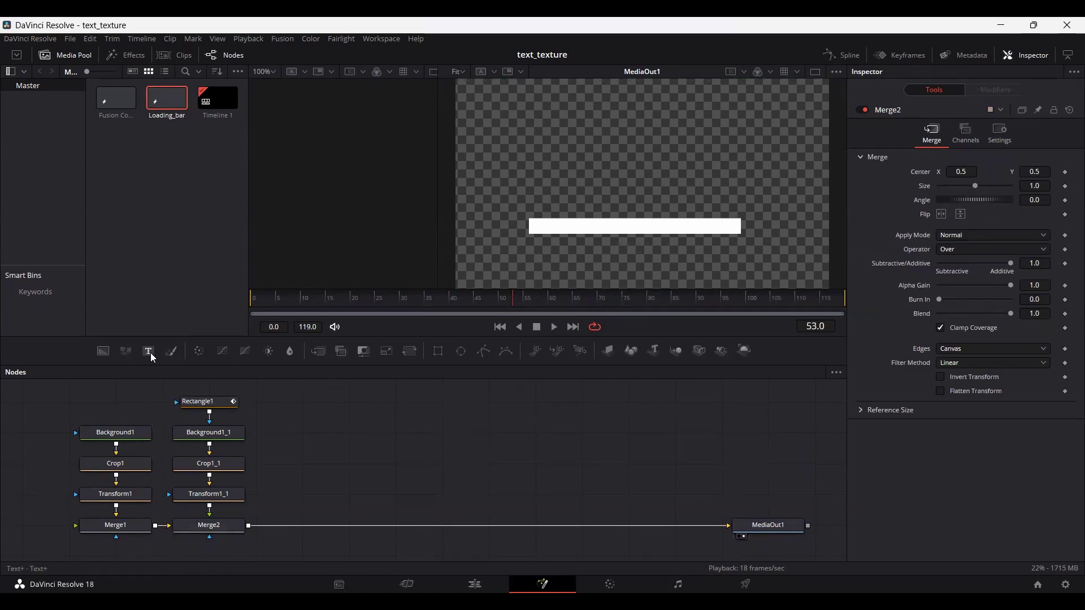
{"action": "left_click_drag", "start_coordinate": [148, 351], "coordinate": [305, 523]}
{"action": "type", "text": "Loading"}
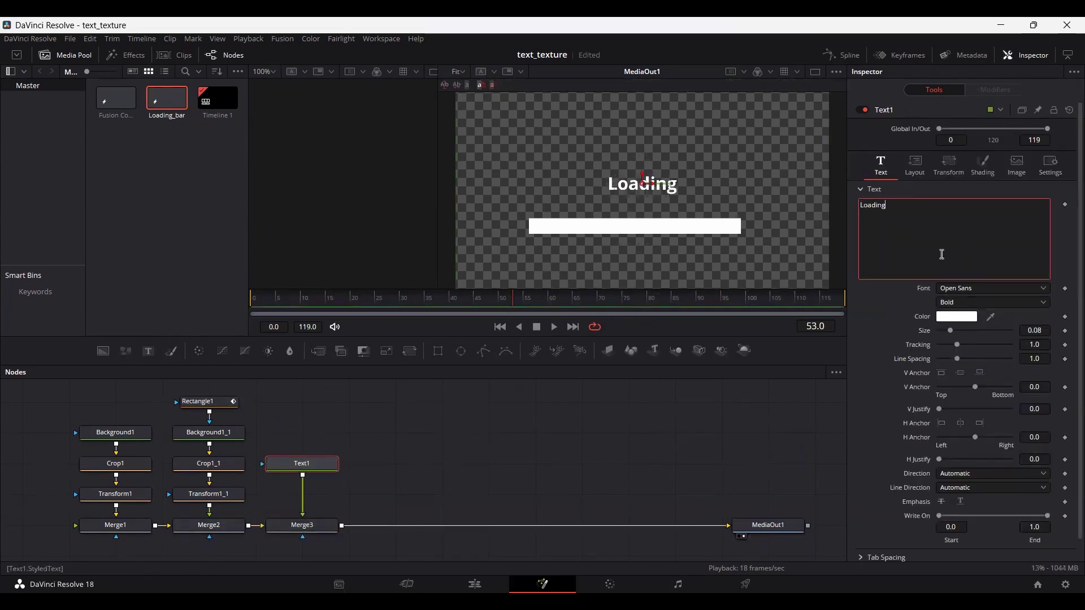
{"action": "left_click", "coordinate": [474, 428]}
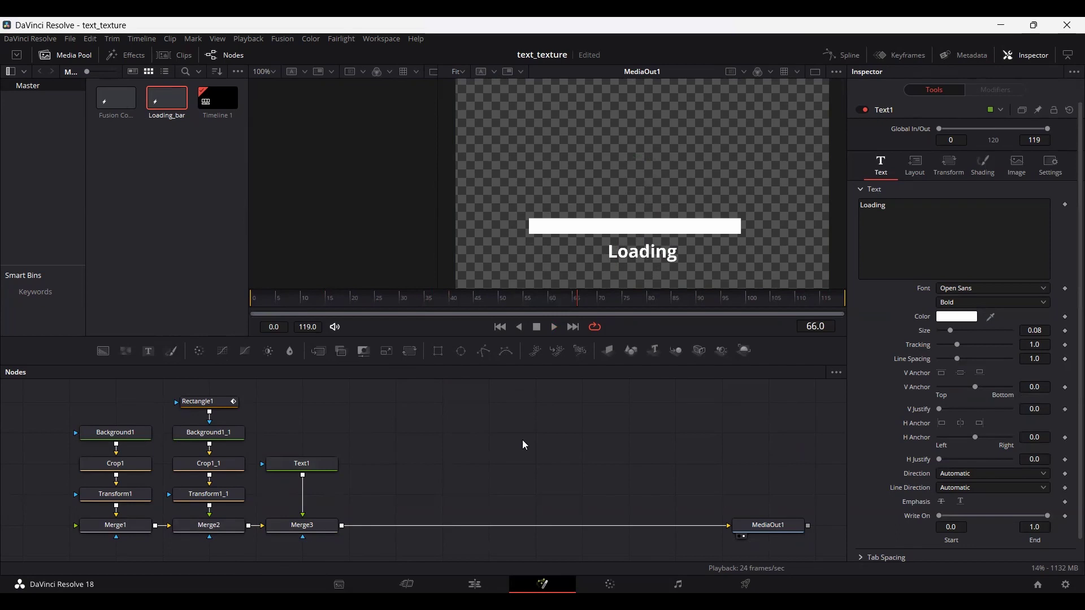